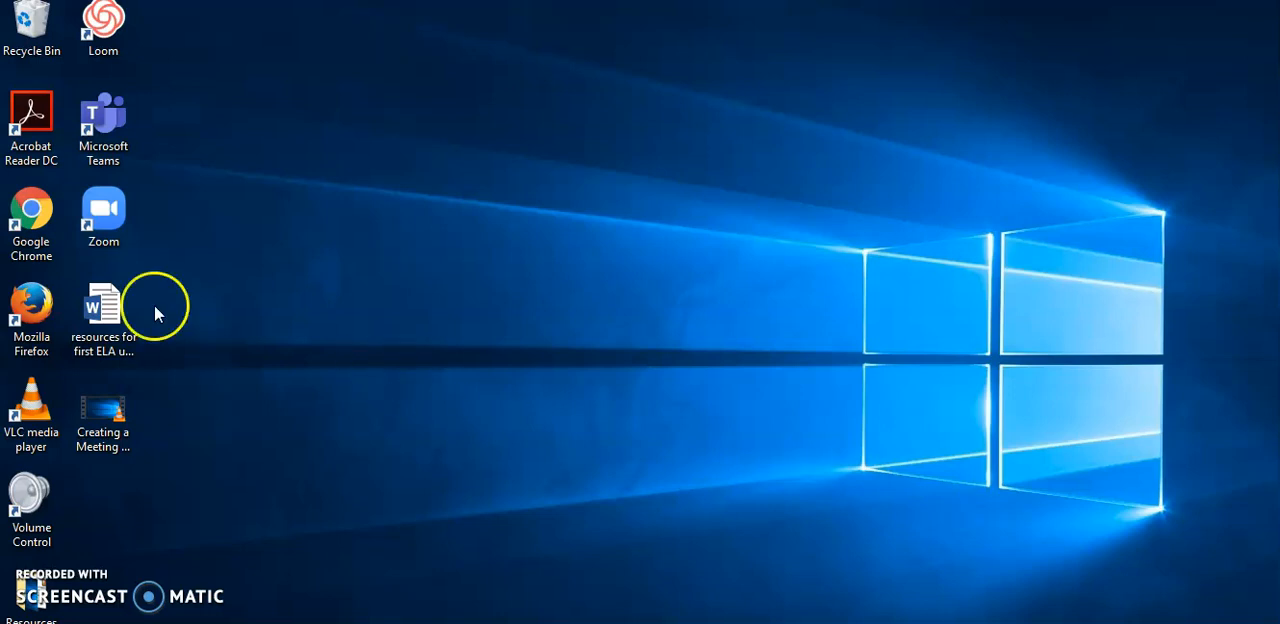
Open Google Chrome and go from the district homepage's Libraries page to the Clever login page.
double_click(34, 210)
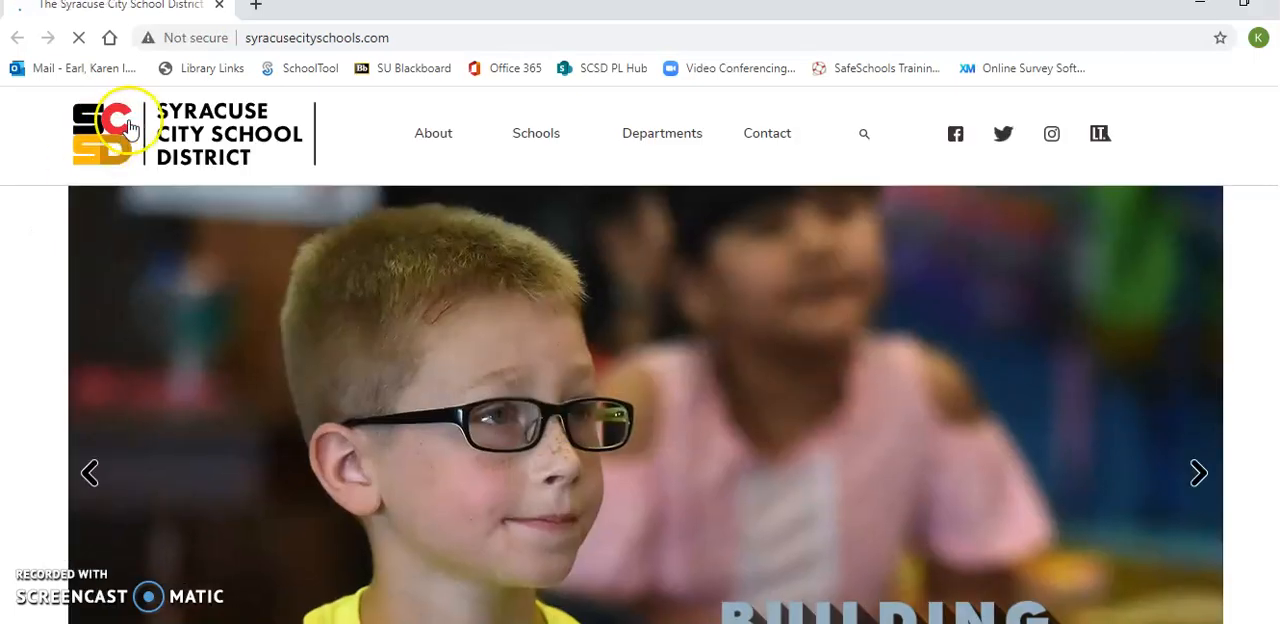
mouse_move(433, 141)
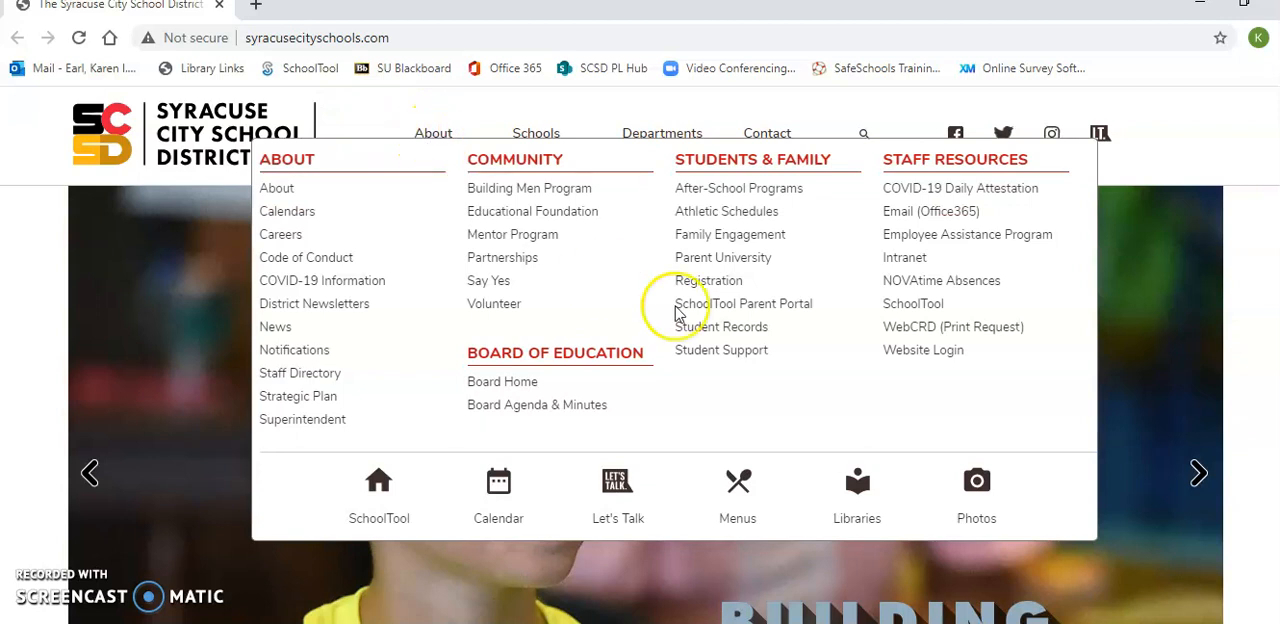
left_click(858, 488)
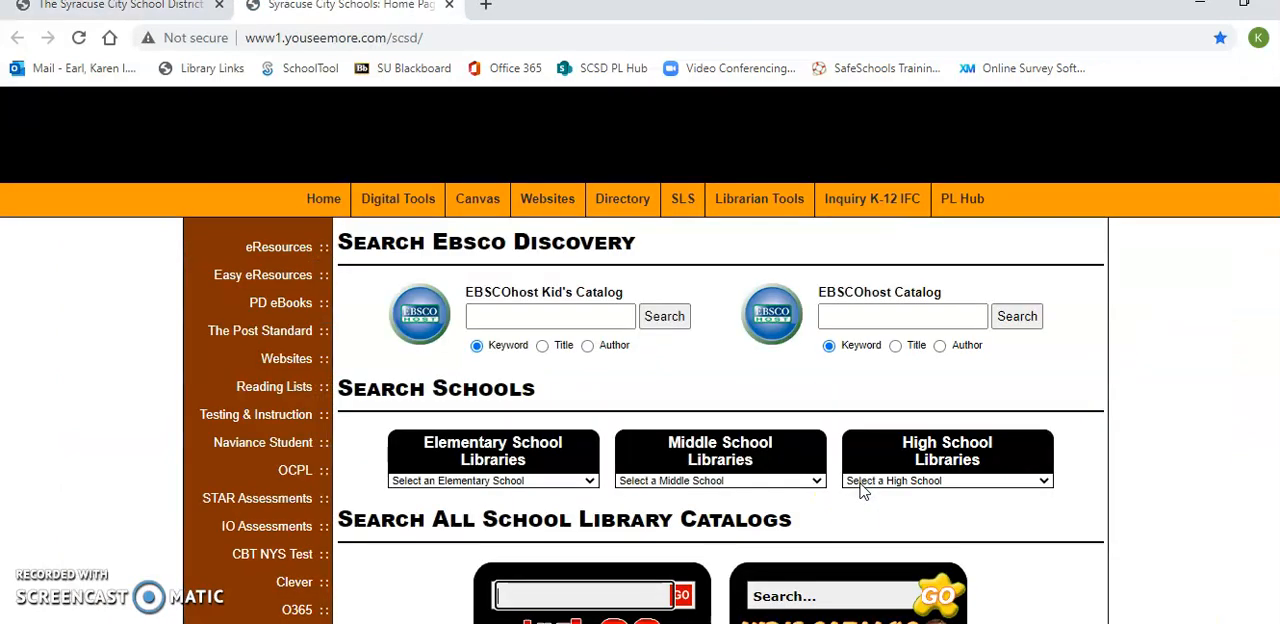
left_click(296, 588)
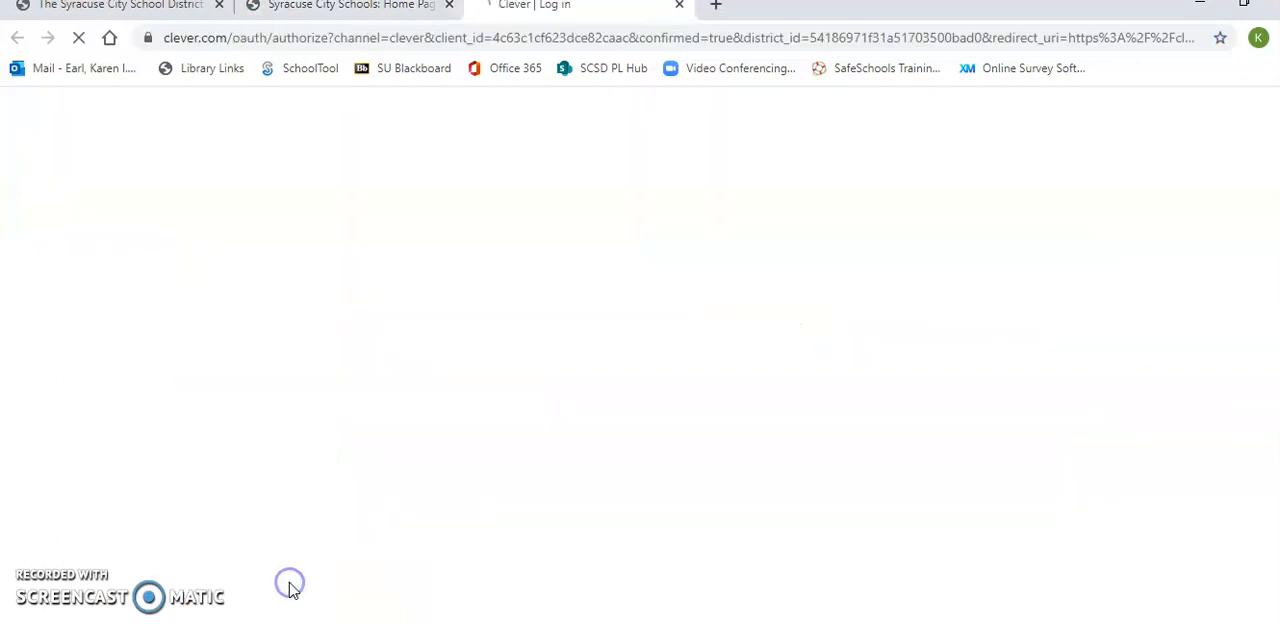
Log in to Clever with Active Directory, entering the district username and the account password.
left_click(568, 410)
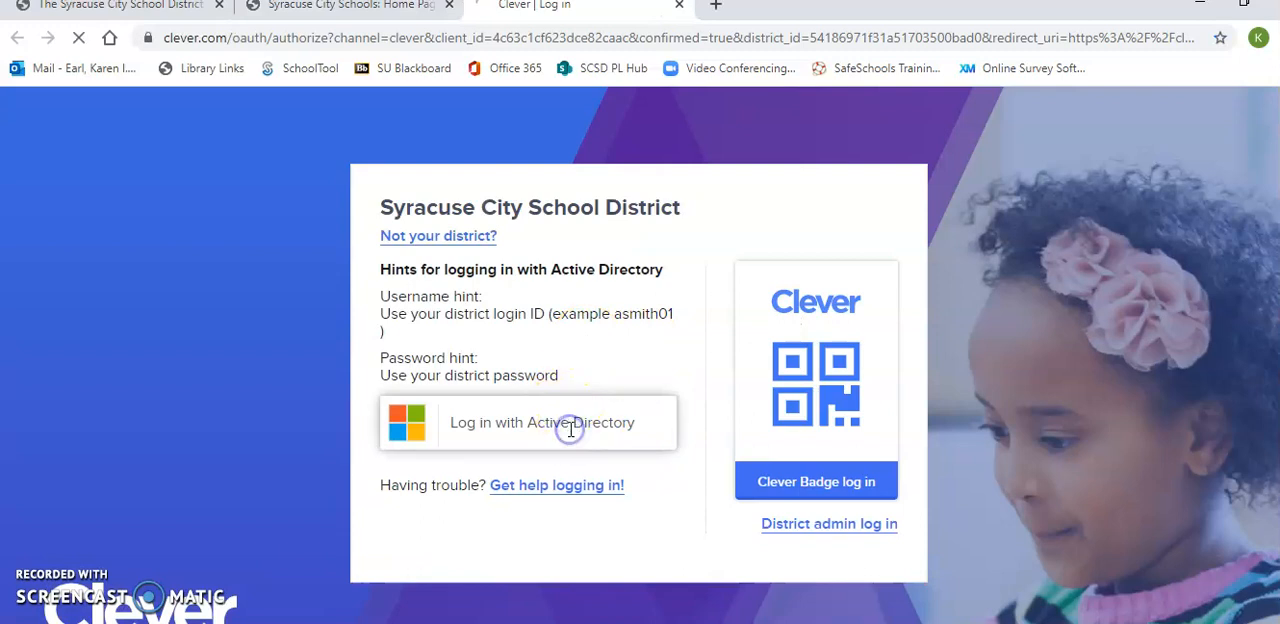
type("kaearl72")
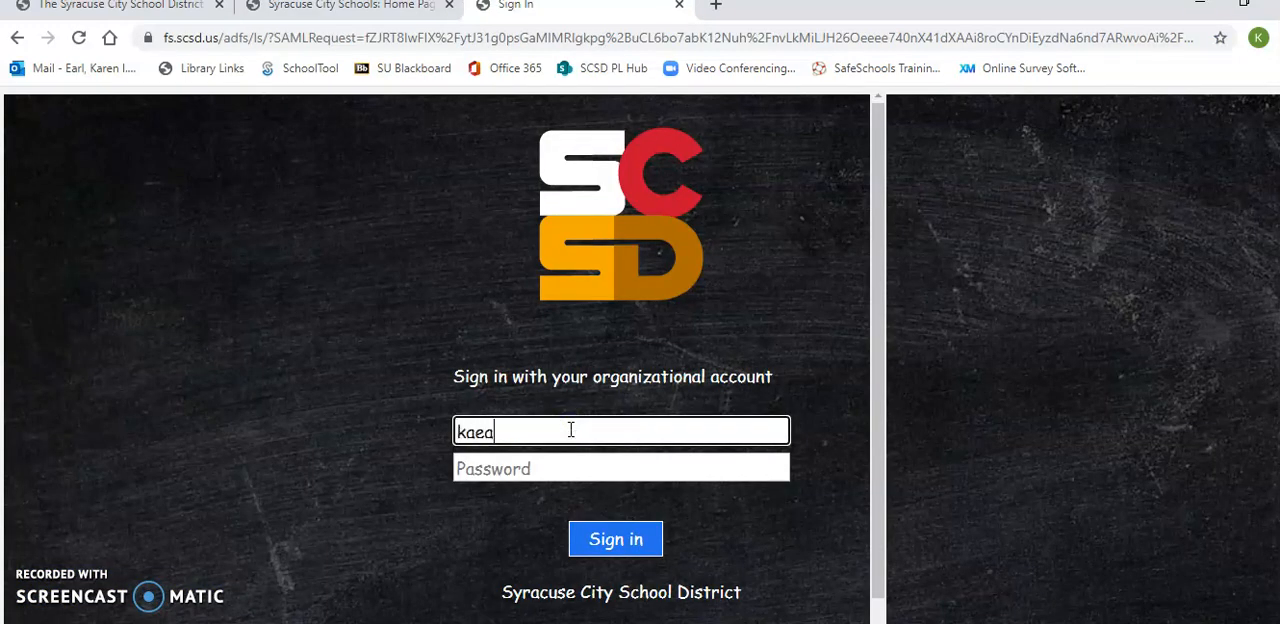
key("Tab")
type("********")
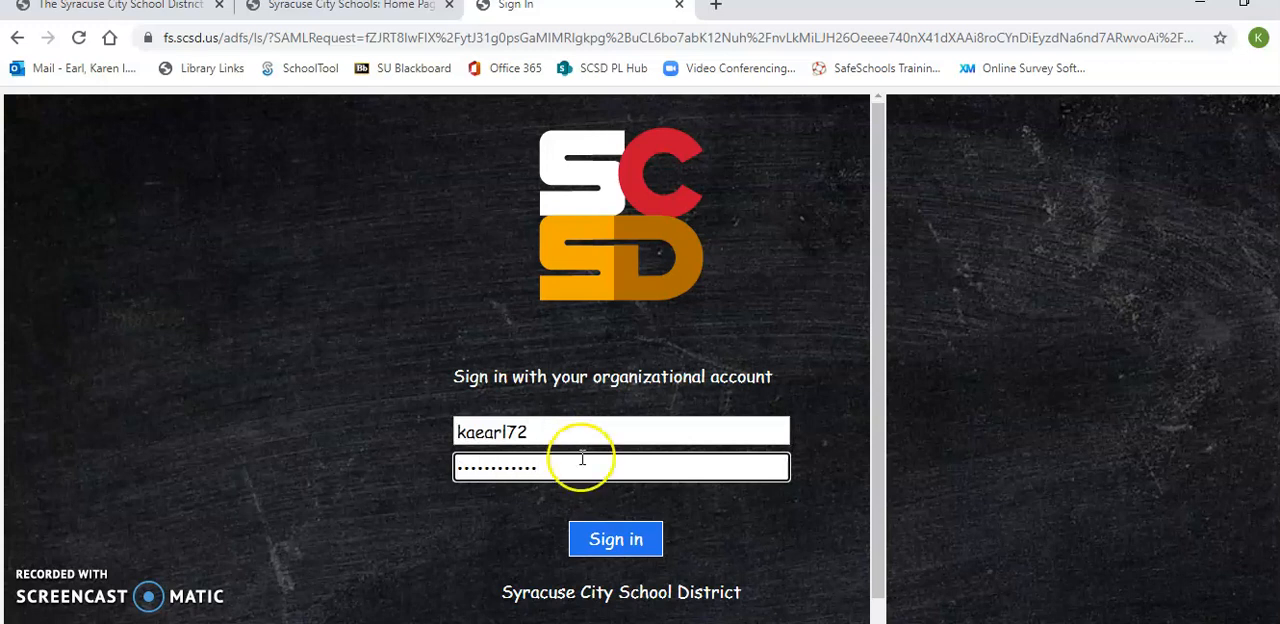
left_click(623, 540)
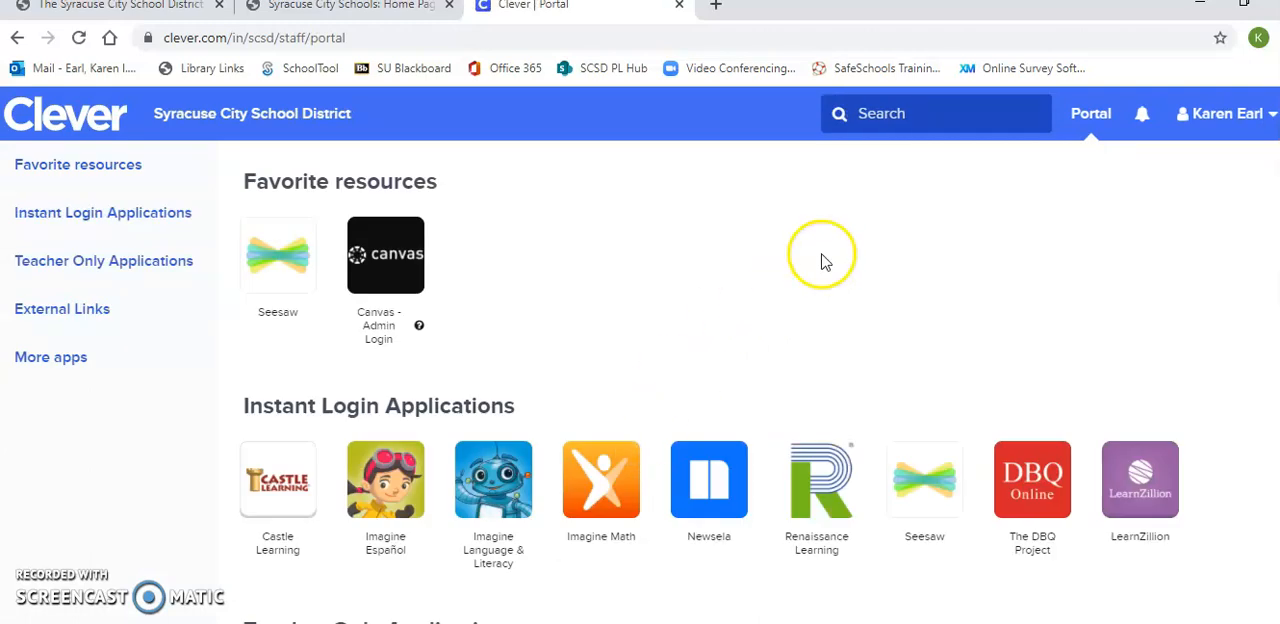
Open Seesaw from the Clever portal and start creating a new activity to assign from My Library.
left_click(300, 289)
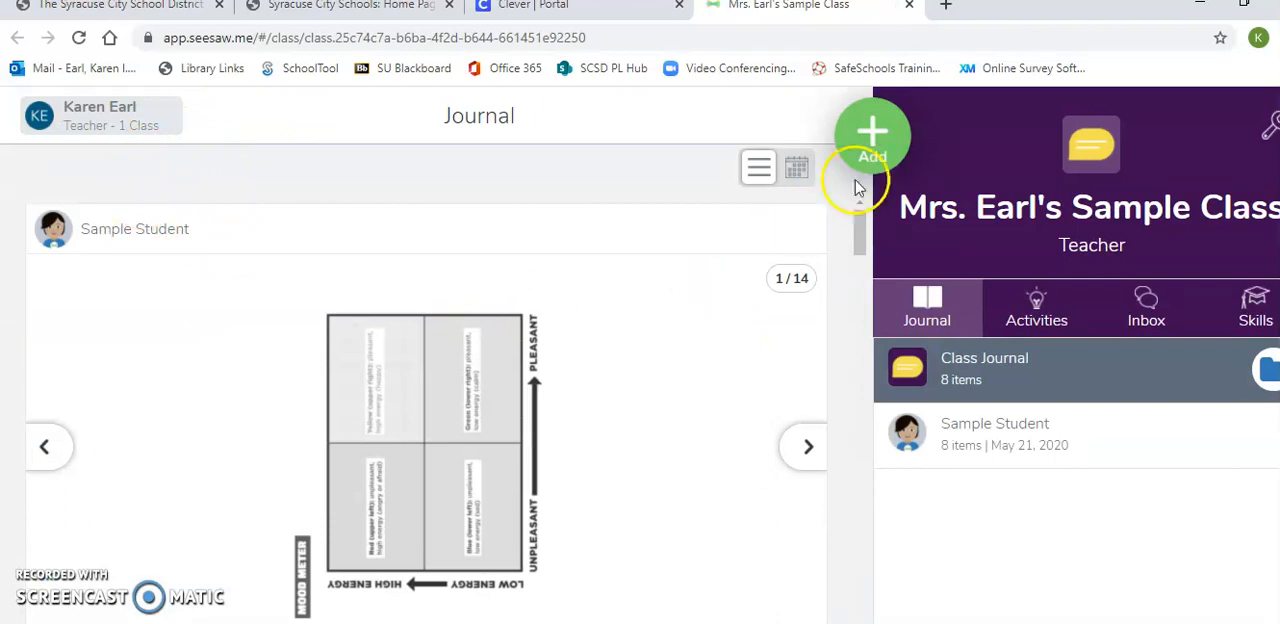
left_click(872, 136)
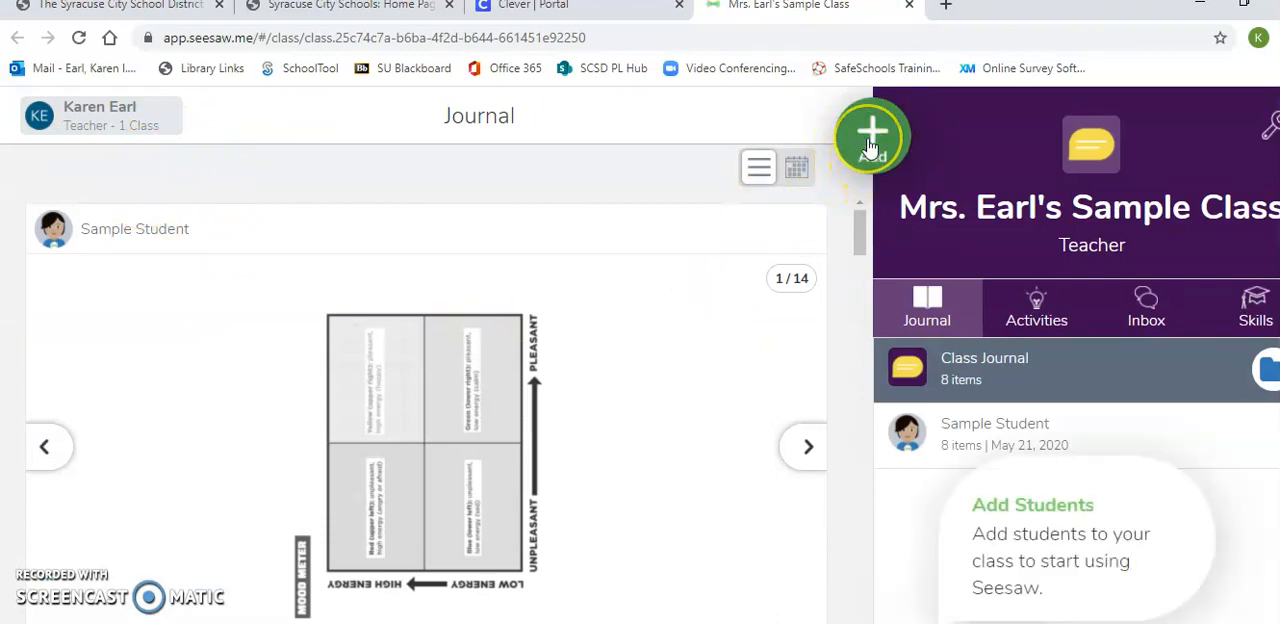
left_click(870, 143)
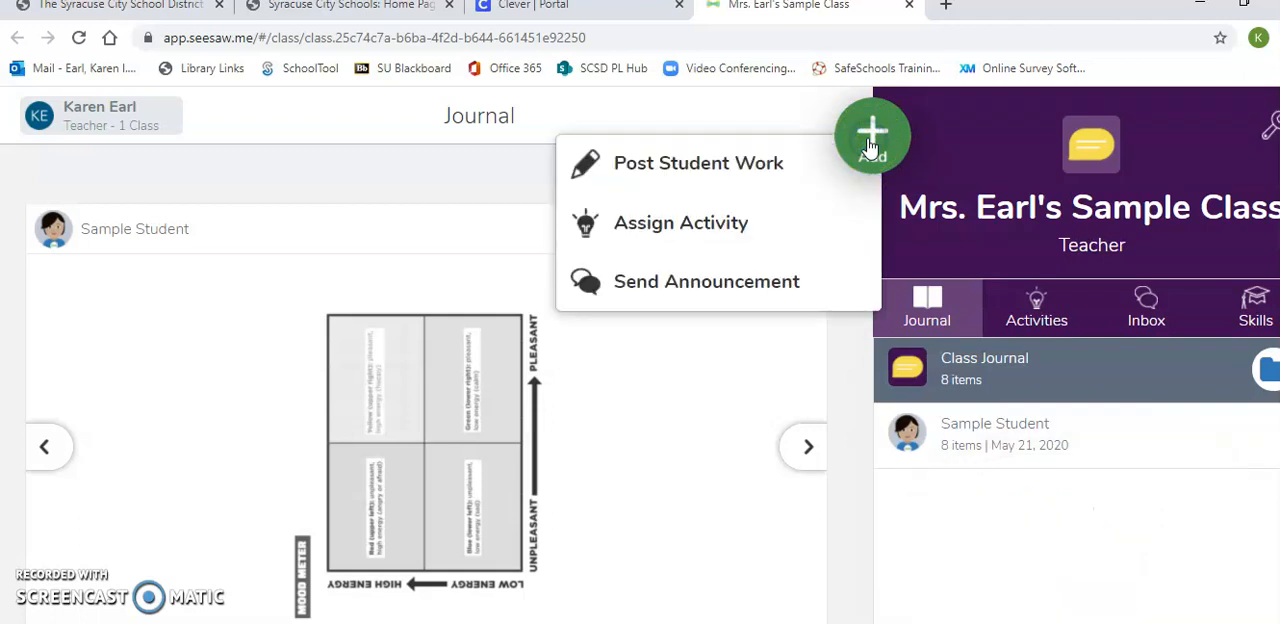
left_click(735, 222)
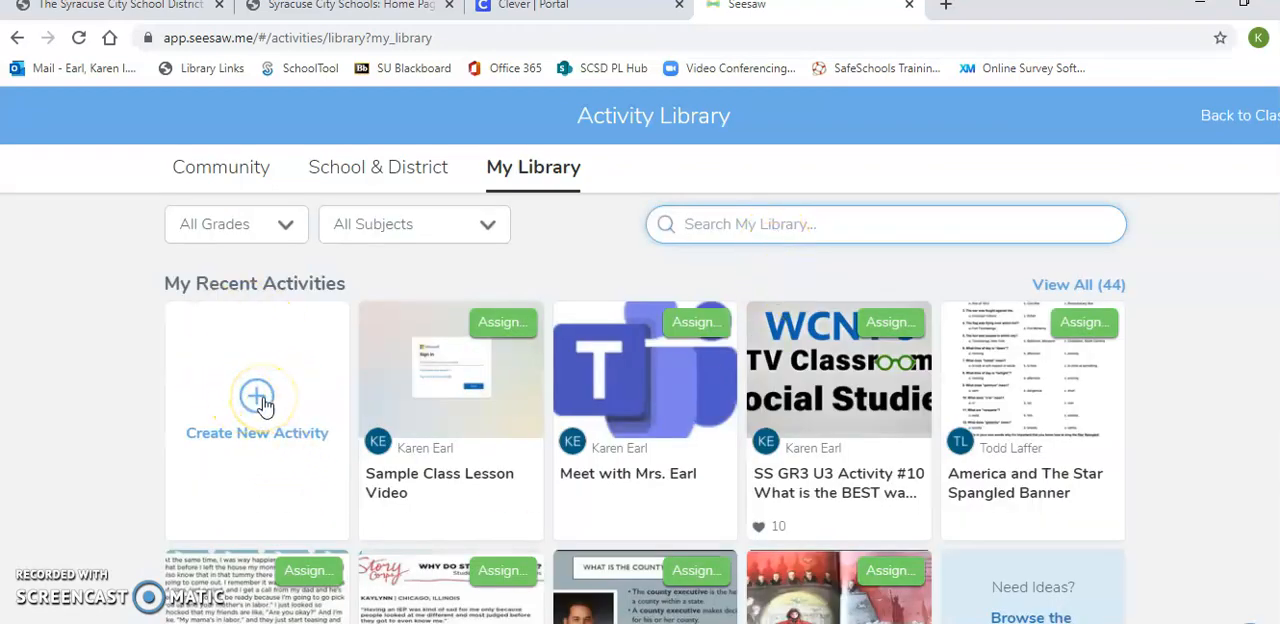
left_click(258, 400)
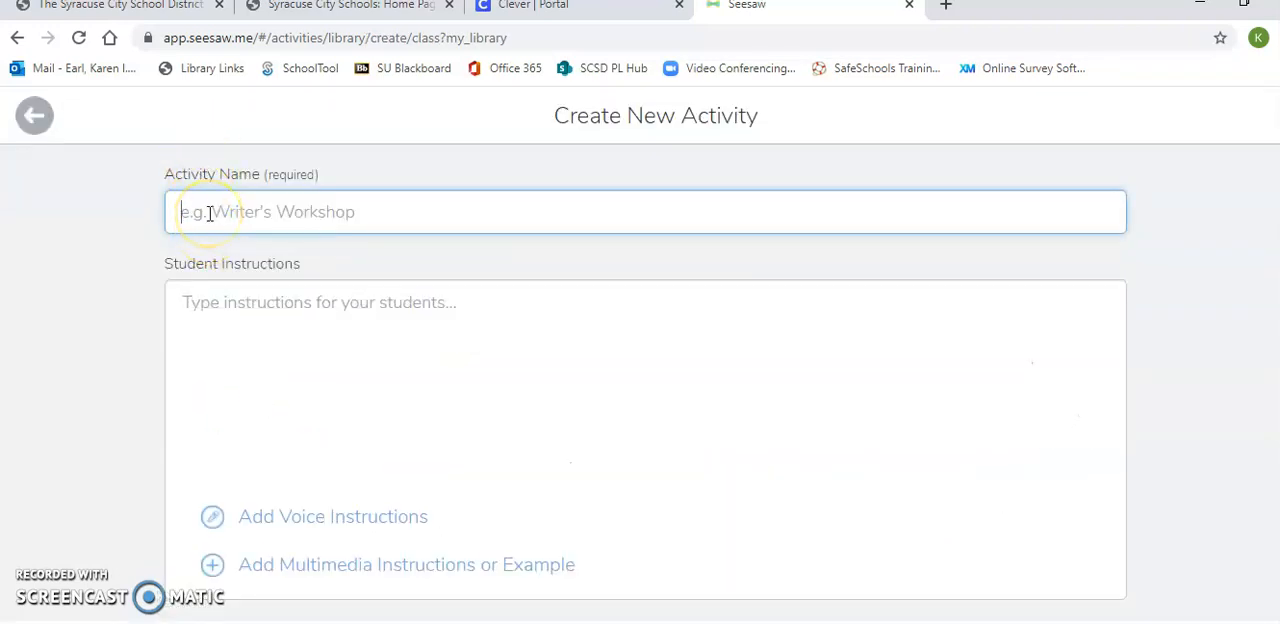
Name the activity with the teacher's name followed by "Math Meeting".
type("Mrs E")
type("al's D")
key("BackSpace")
key("BackSpace")
key("BackSpace")
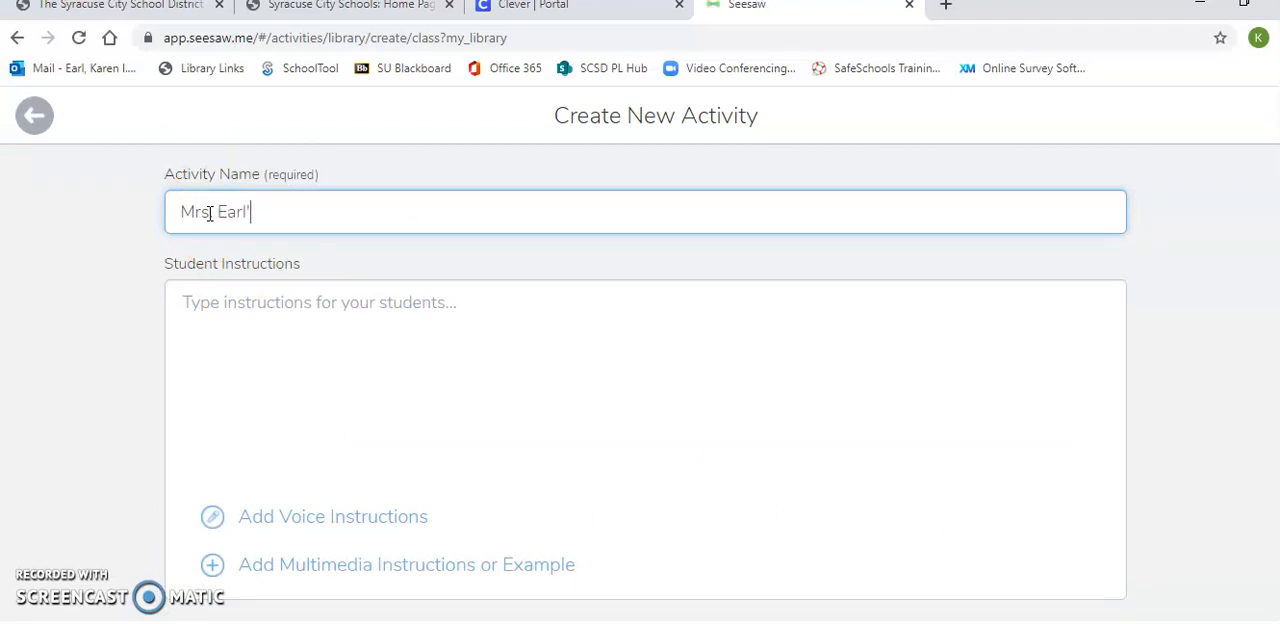
type("s Math Meeting")
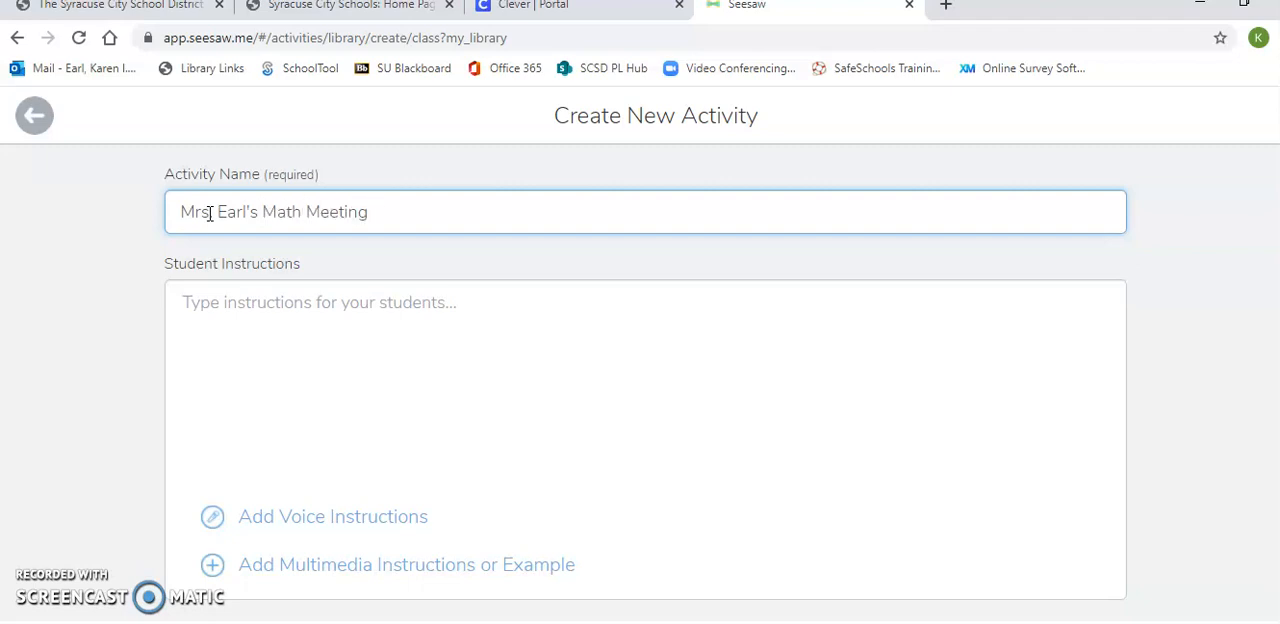
Enter the student instructions "Please use the link below to join our Teams meeting.".
left_click(205, 303)
type("Please use the link beoi")
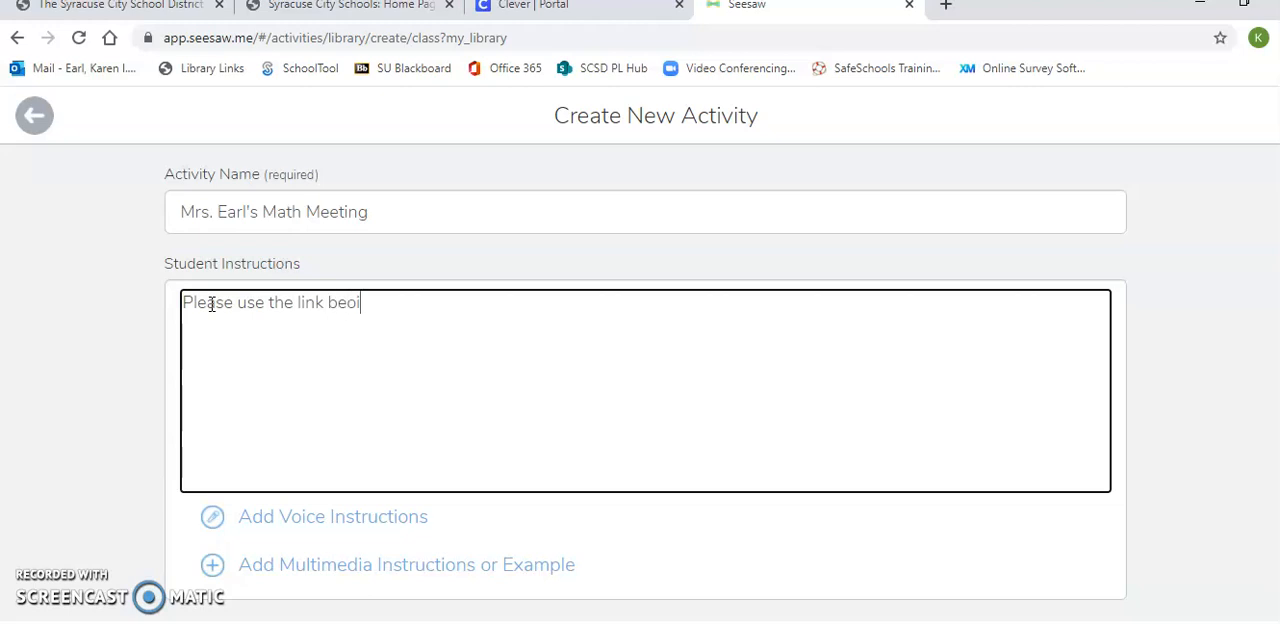
key("BackSpace")
key("BackSpace")
type("low to join our Tea")
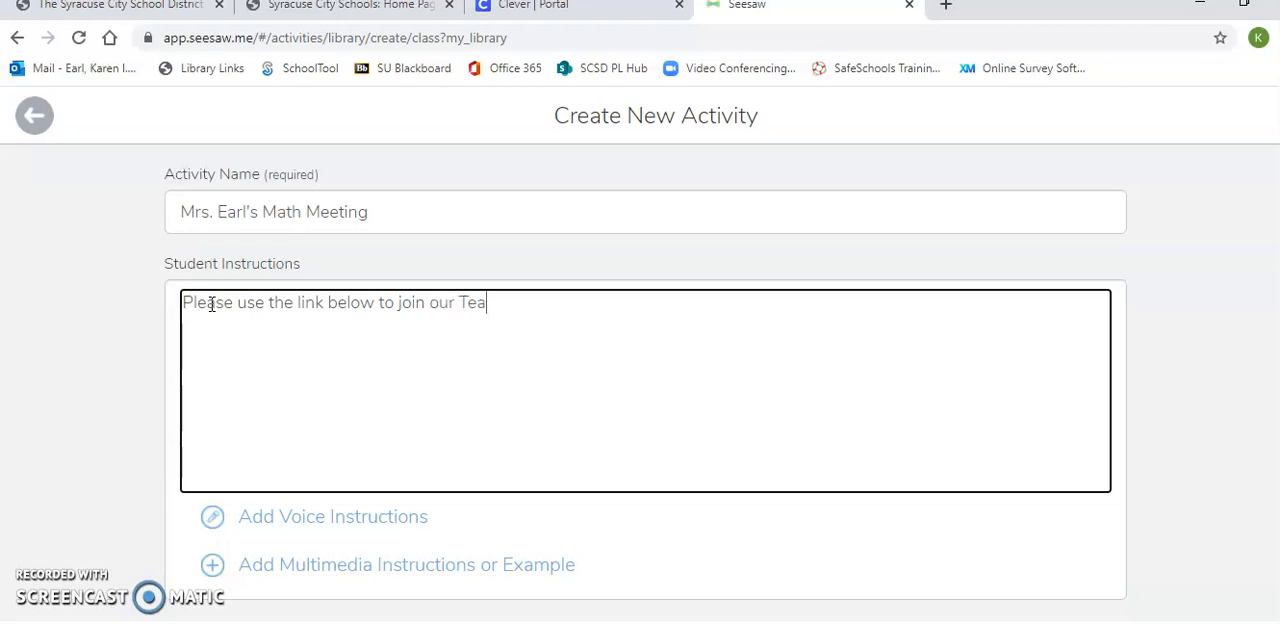
type("ms meeting.")
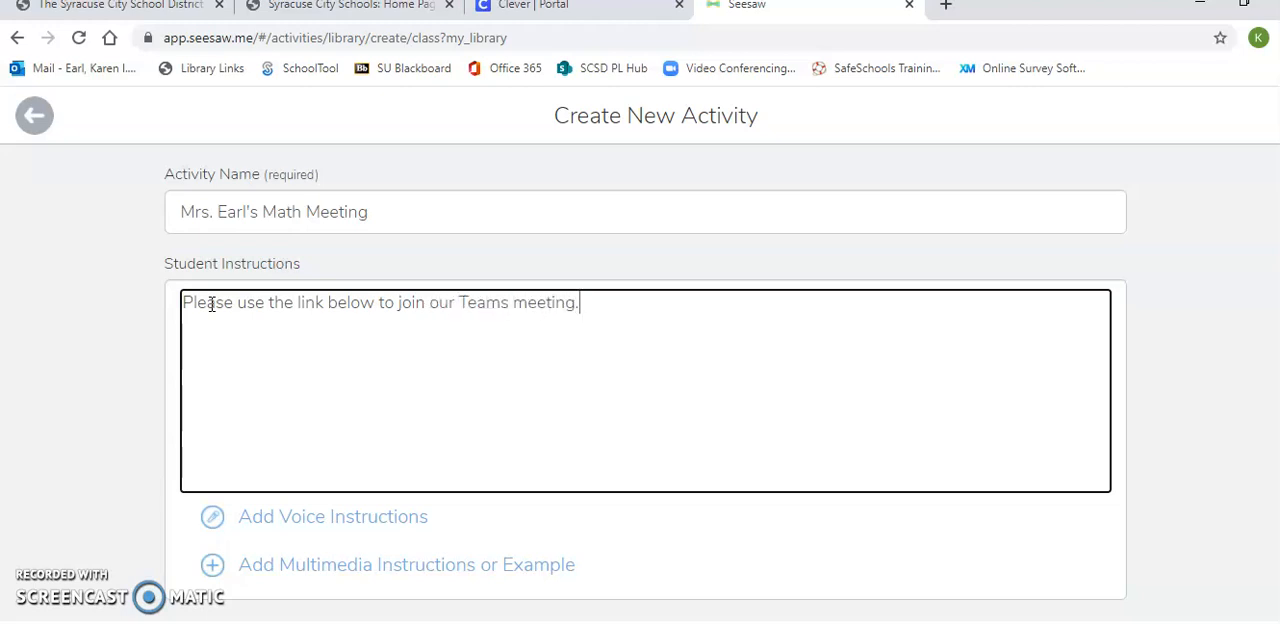
type("  Be sure your lo")
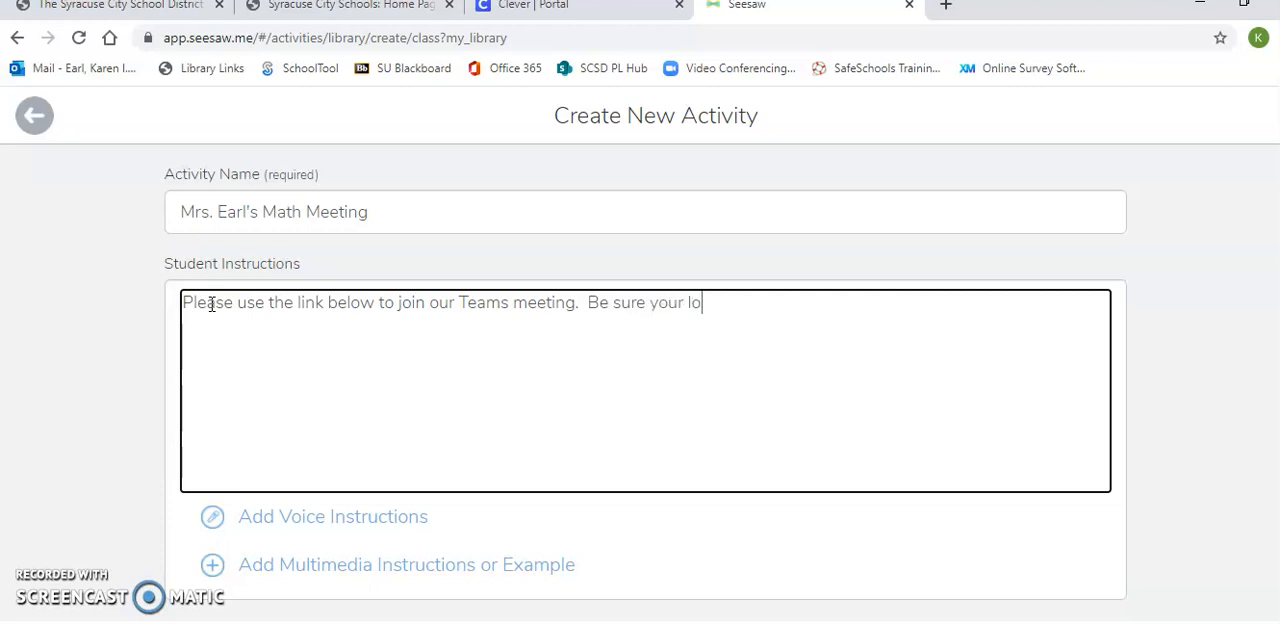
type("g in and password.t")
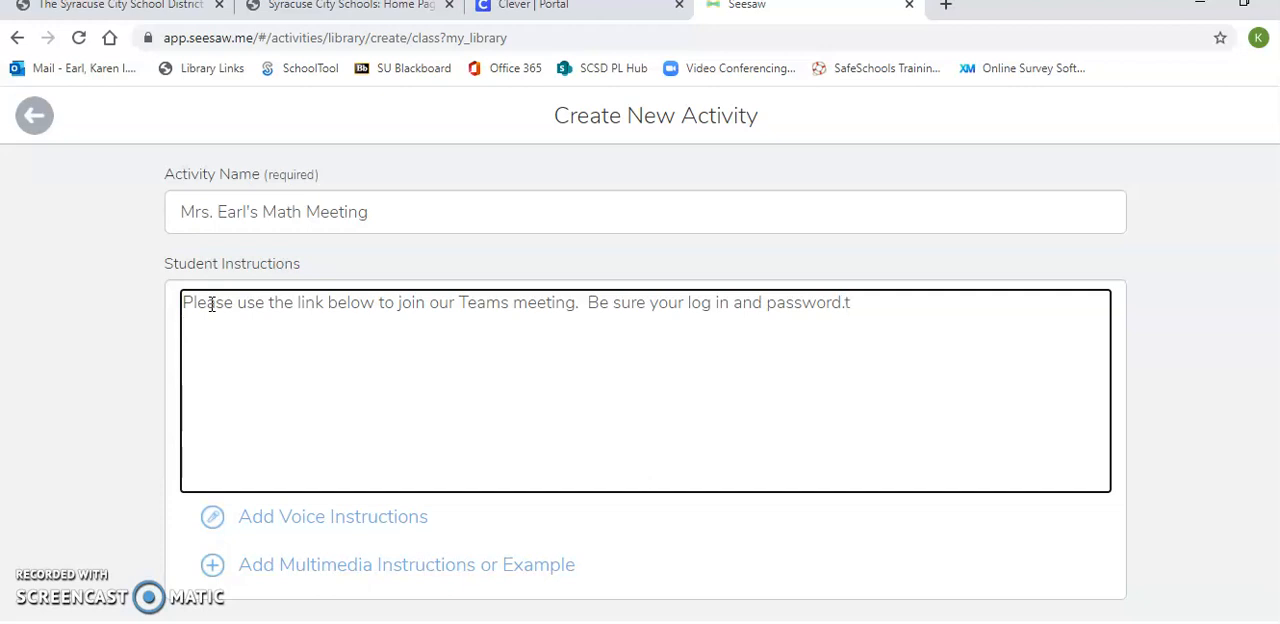
Complete the instructions with "Be sure your log in and password." and the copied Teams meeting link below it, and save the activity.
type("https://teams.microsoft.com/l/meetup-join/19%3ameeting_MTgxZDViMmMtNGU5Ny00ZjVmLWJlYzUtMWQ3ODgxYmRkZDM0%40thread.v2/0?context=%7b%22Tid%22%3a%2246bdfafa-75e0-4634-9a6b-43b9574e6f0a%22%2c%22Oid%22%3a%22500fdc8c-90ef-44db-be55-1dc367e3daa8%22%7d")
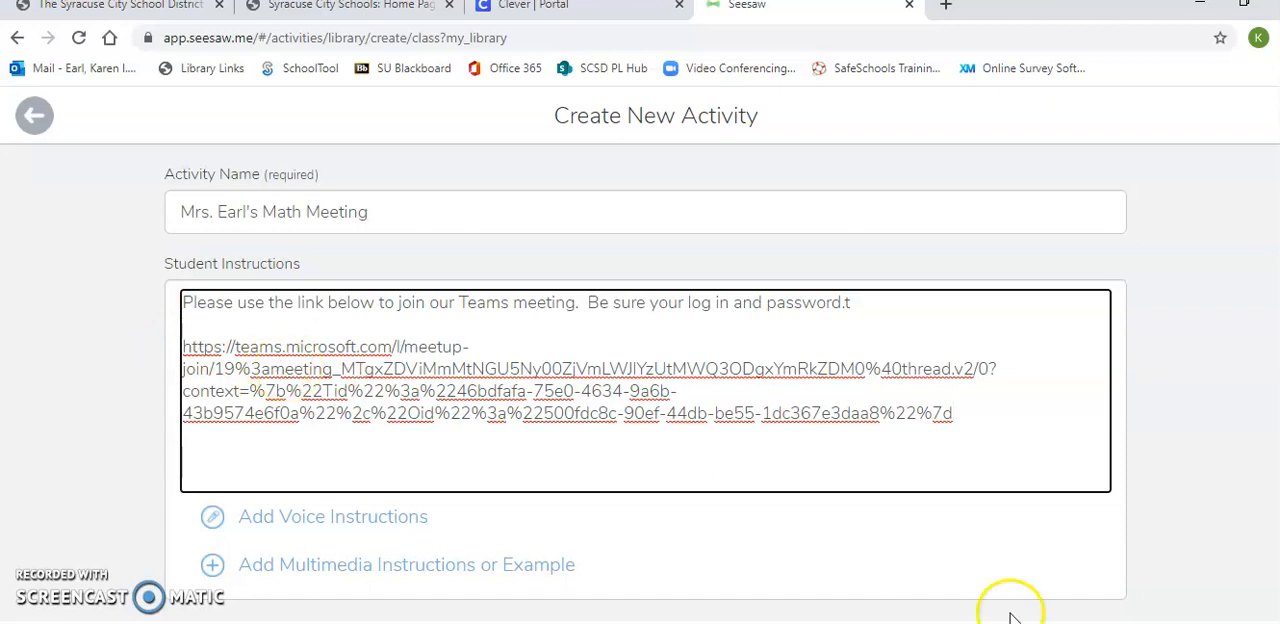
left_click(1040, 621)
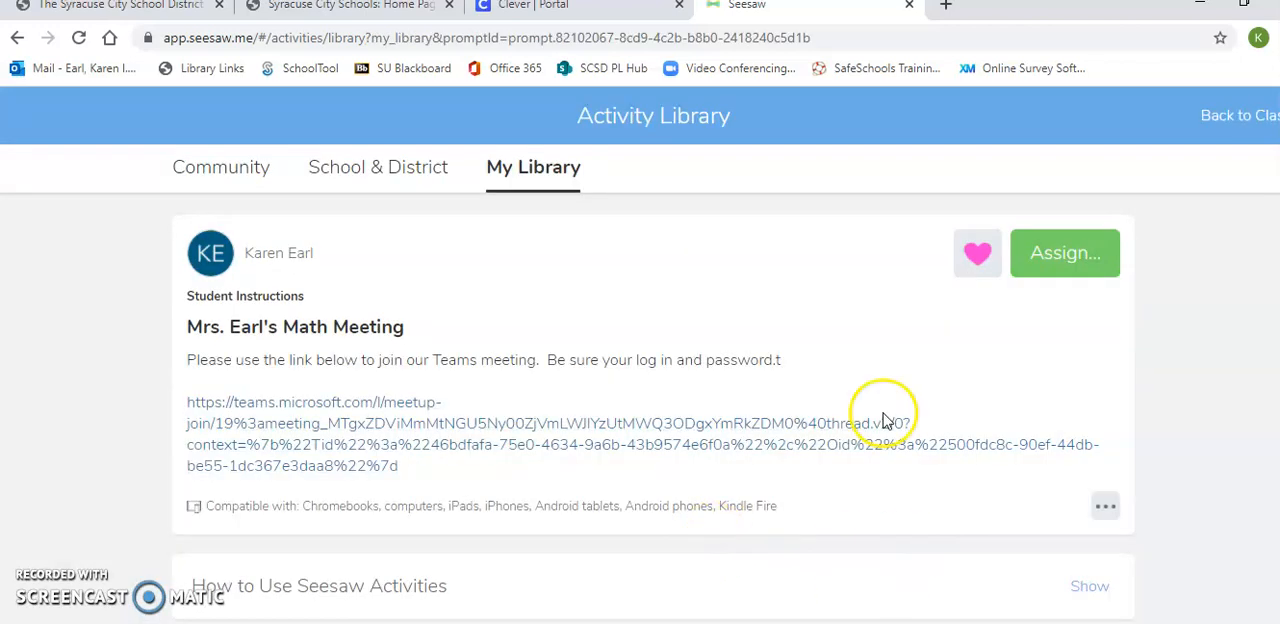
Test the Teams meeting link in the saved activity, cancel opening the desktop app and close the meeting page.
left_click(345, 435)
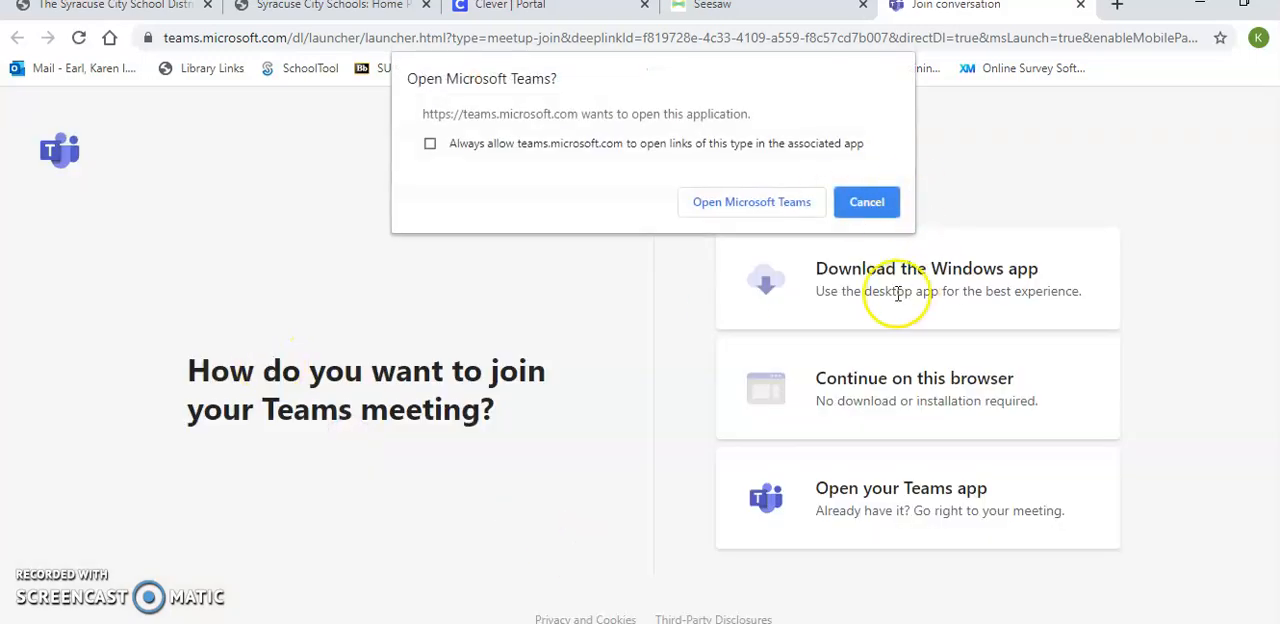
left_click(867, 202)
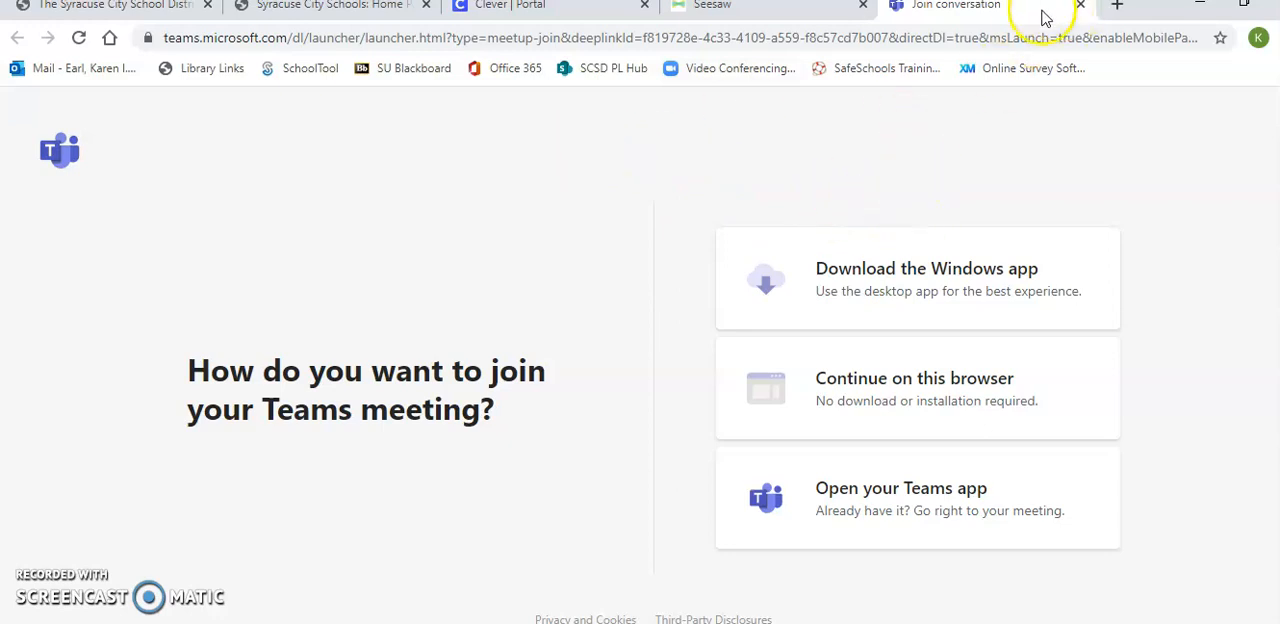
left_click(1080, 6)
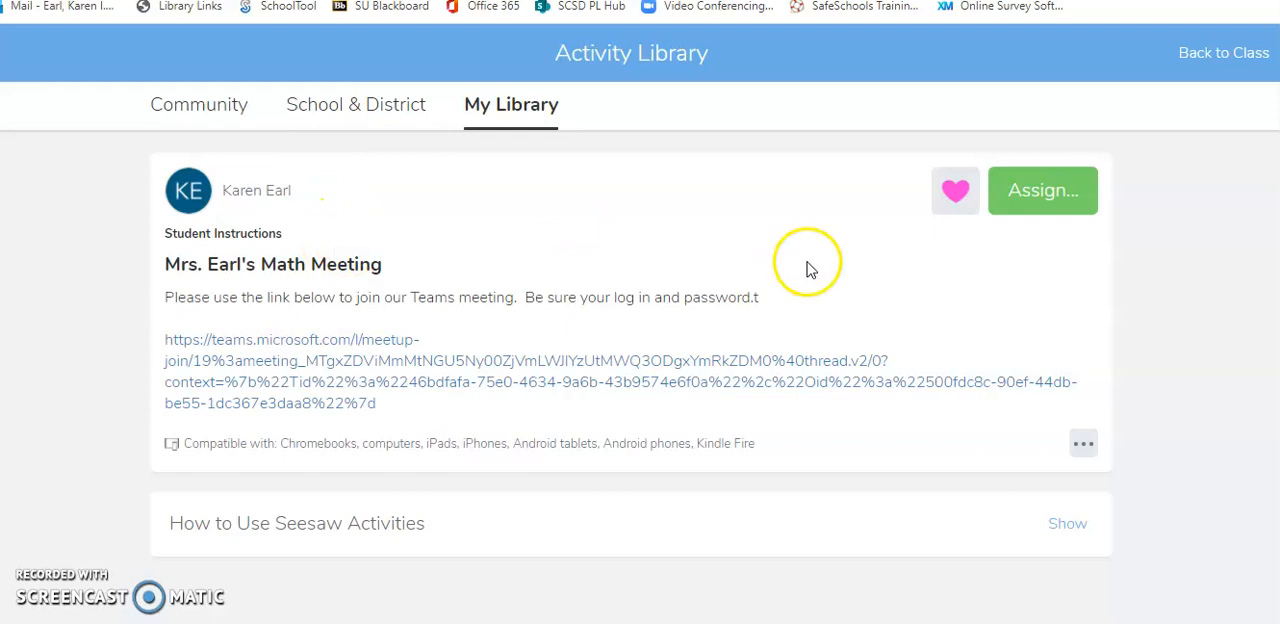
Edit the Math Meeting activity and delete the Teams meeting link from its student instructions.
left_click(1085, 443)
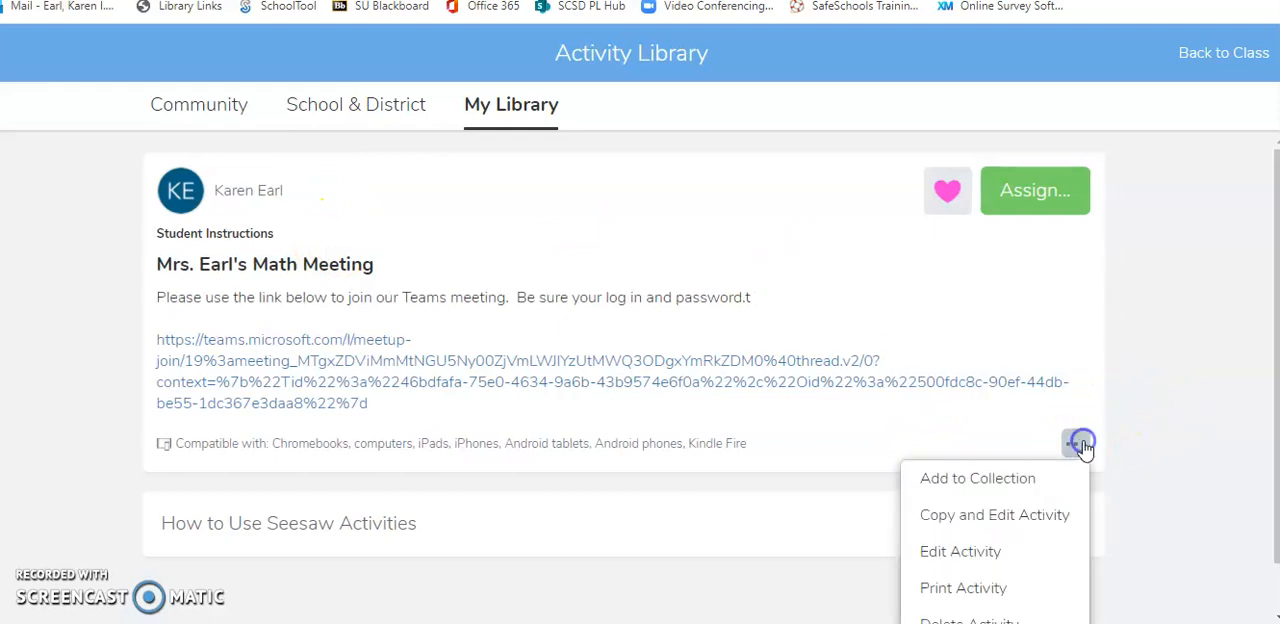
left_click(966, 560)
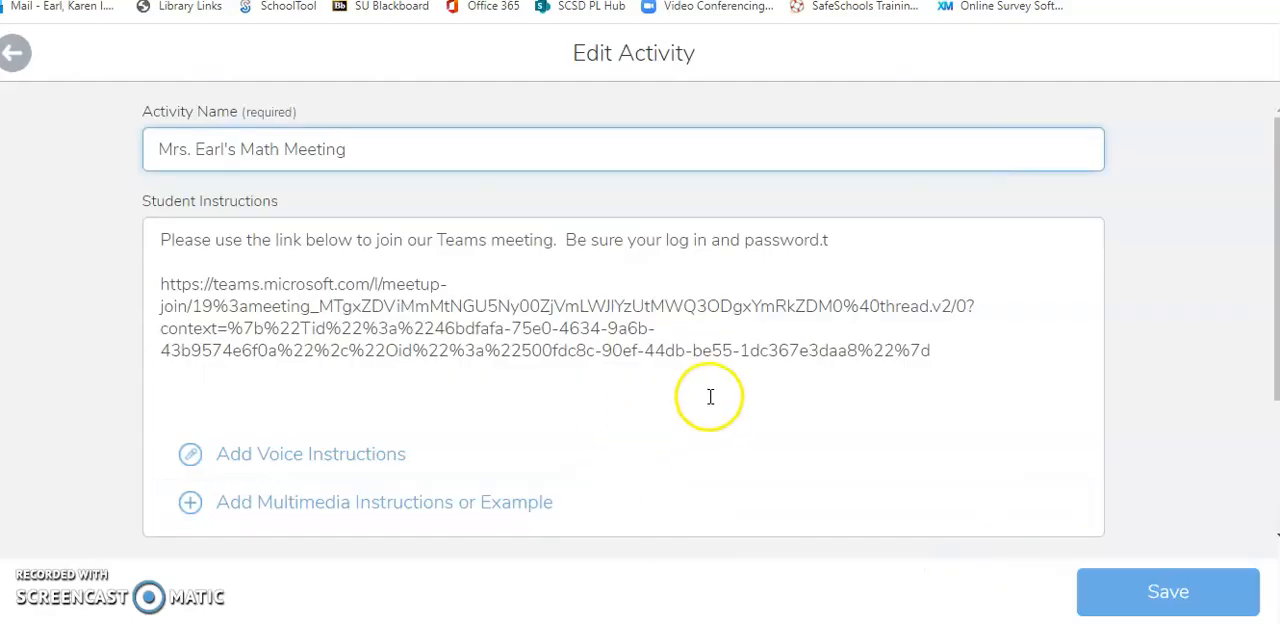
left_click(523, 251)
left_click(1004, 368)
left_click_drag(1004, 368, 137, 294)
key("BackSpace")
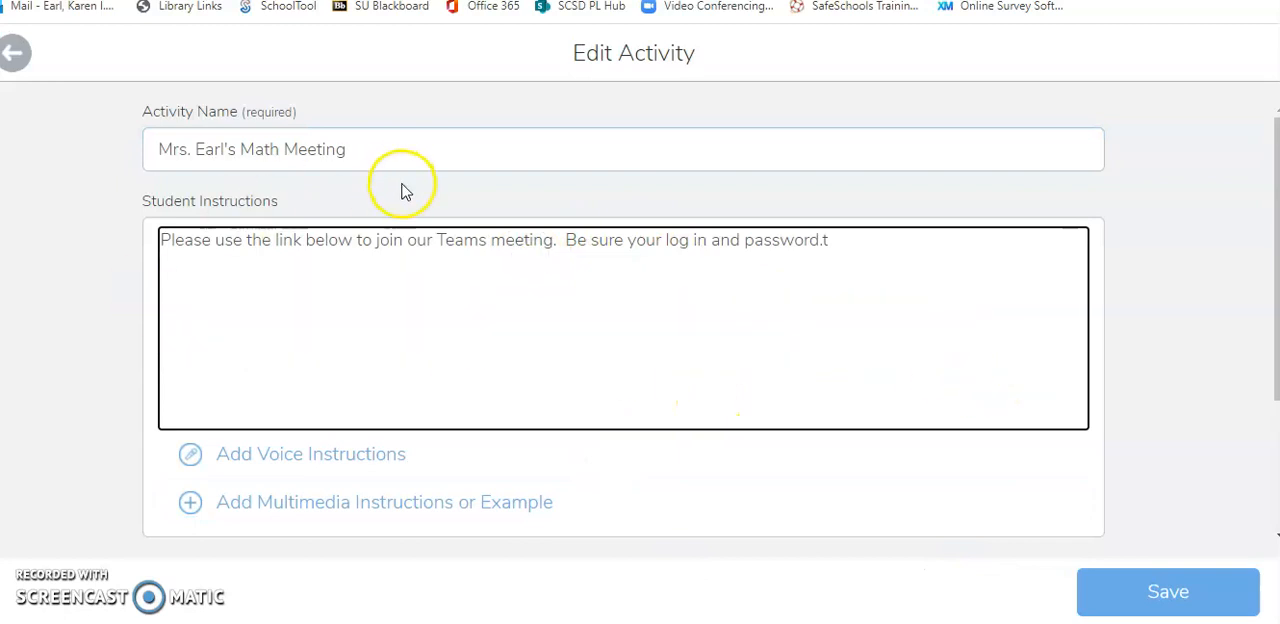
Remove the word "below" from the first sentence of the student instructions.
left_click(312, 240)
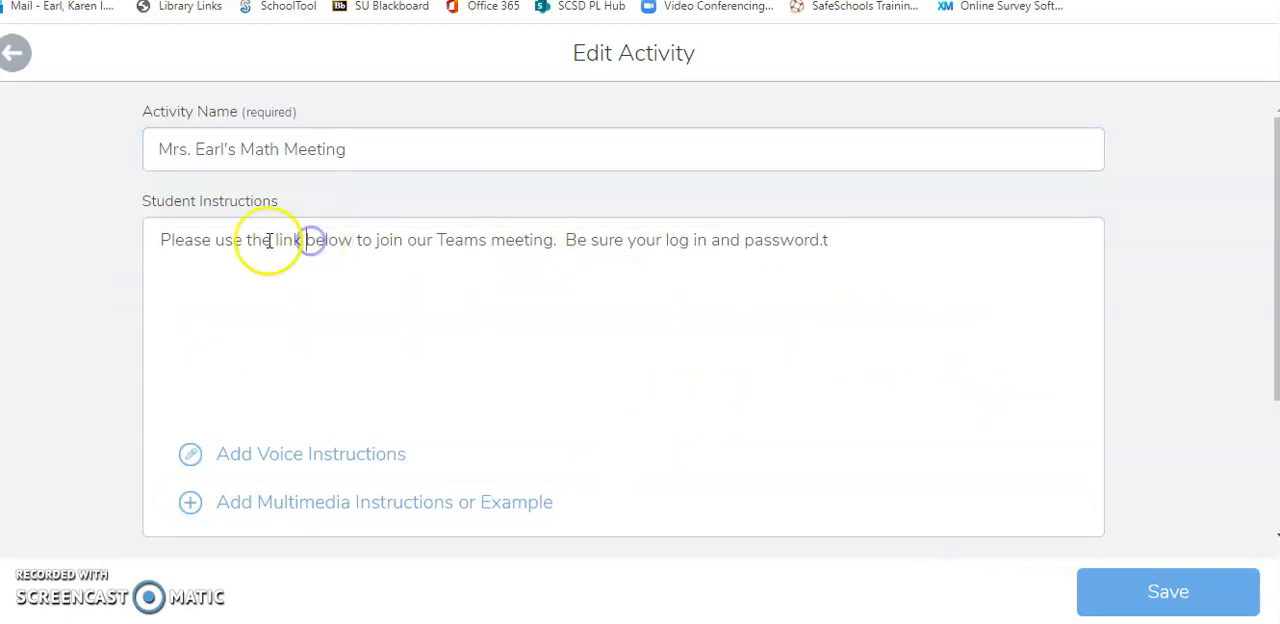
left_click(355, 235)
key("BackSpace")
key("BackSpace")
key("BackSpace")
key("BackSpace")
key("BackSpace")
key("BackSpace")
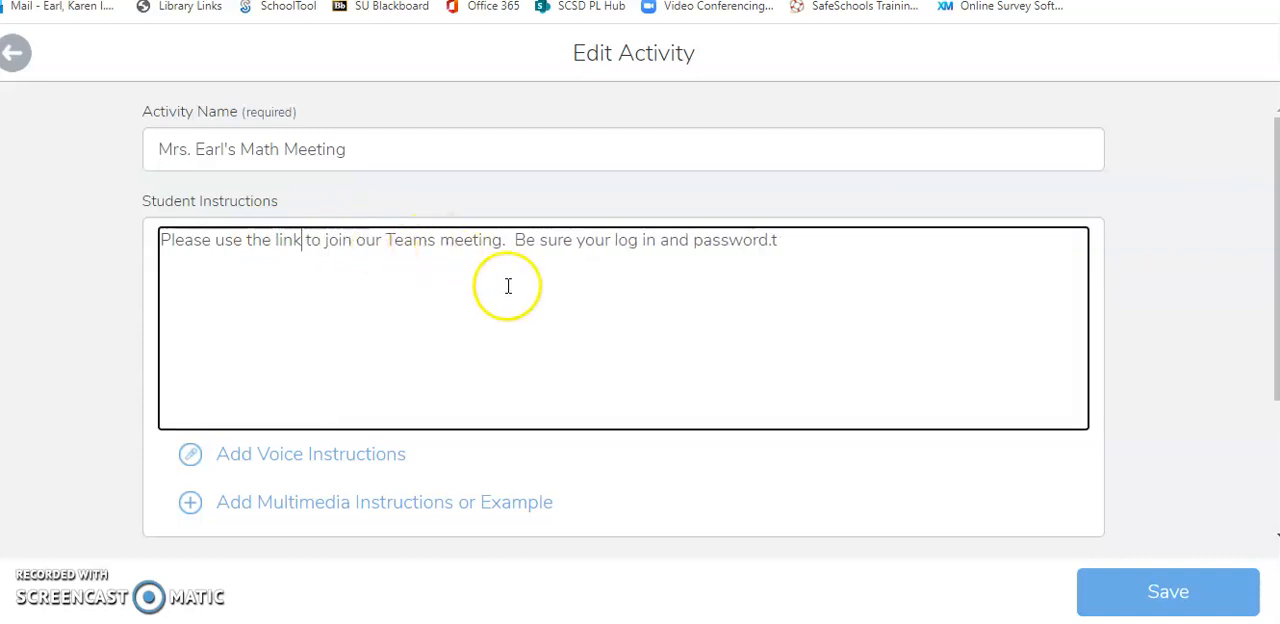
Attach the copied Teams meeting link to the activity as a multimedia example and save the edited activity.
left_click(274, 513)
left_click(936, 445)
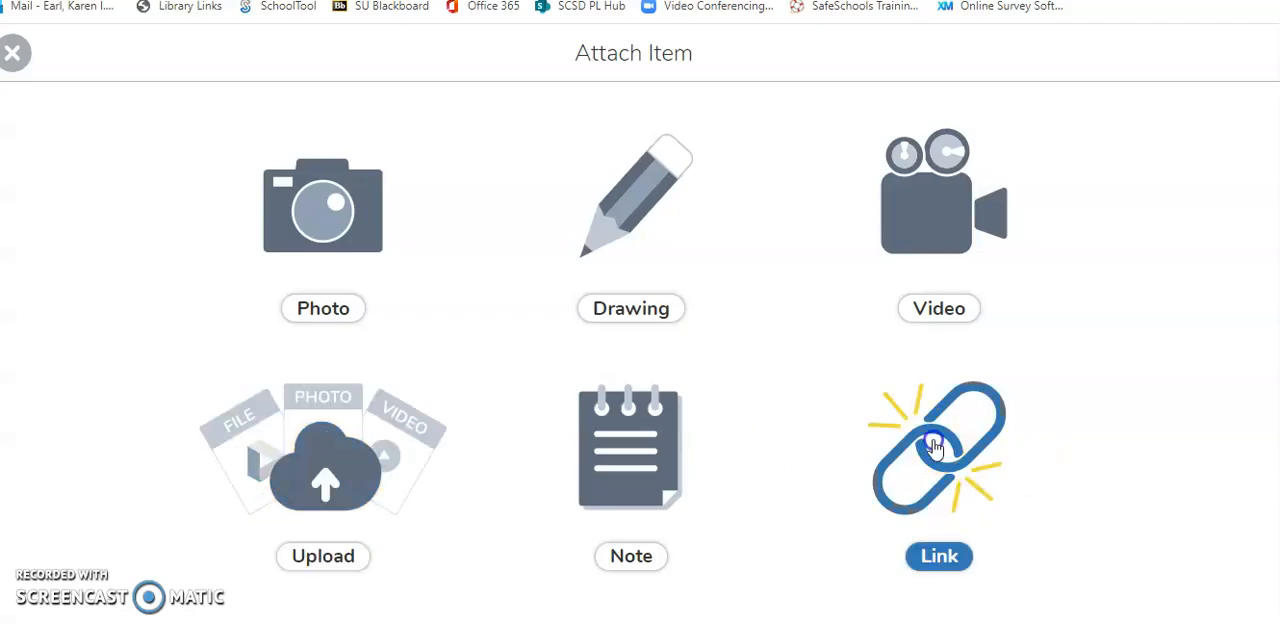
key("ctrl+v")
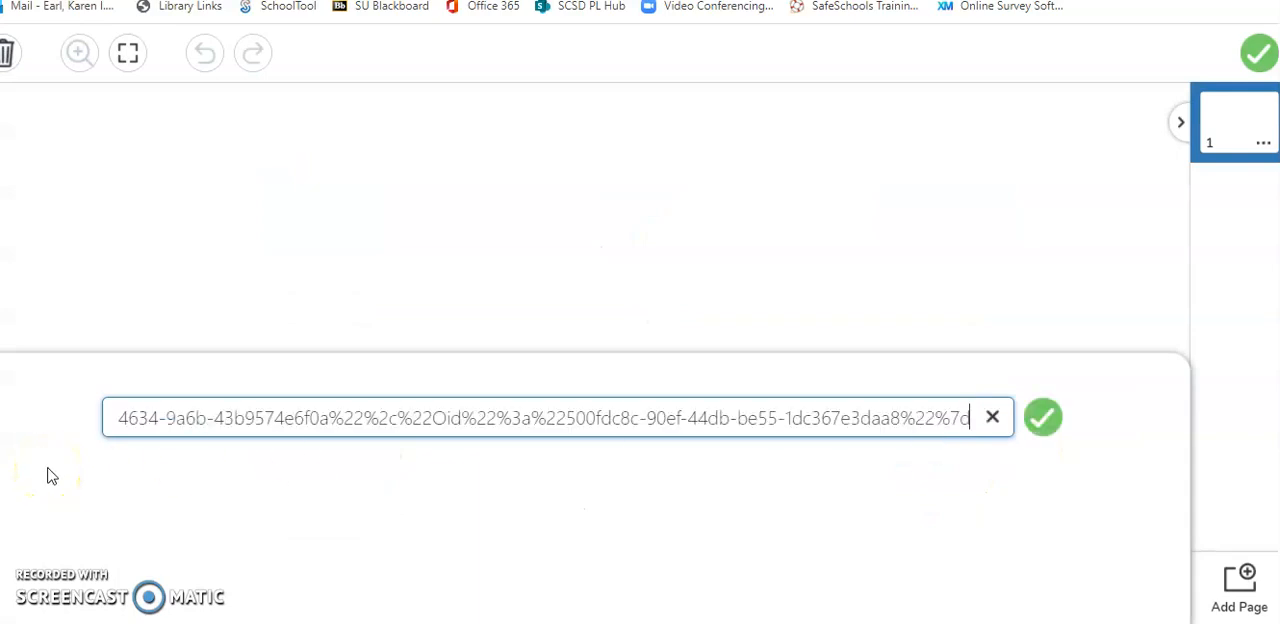
left_click(1043, 420)
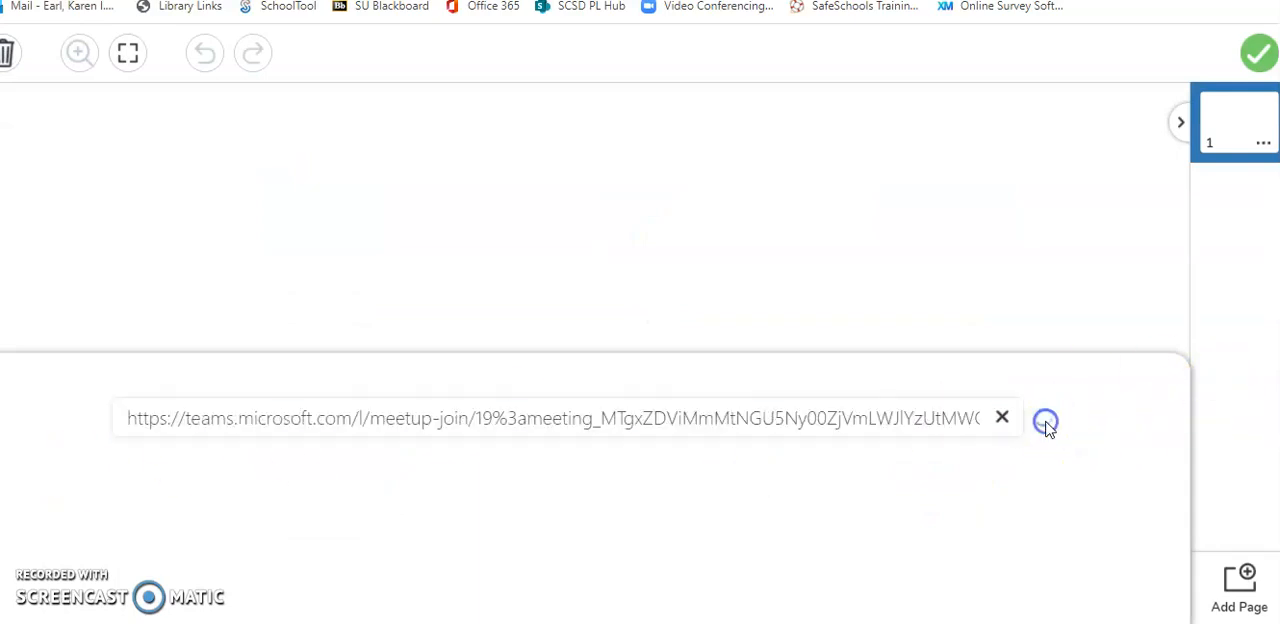
left_click(1259, 51)
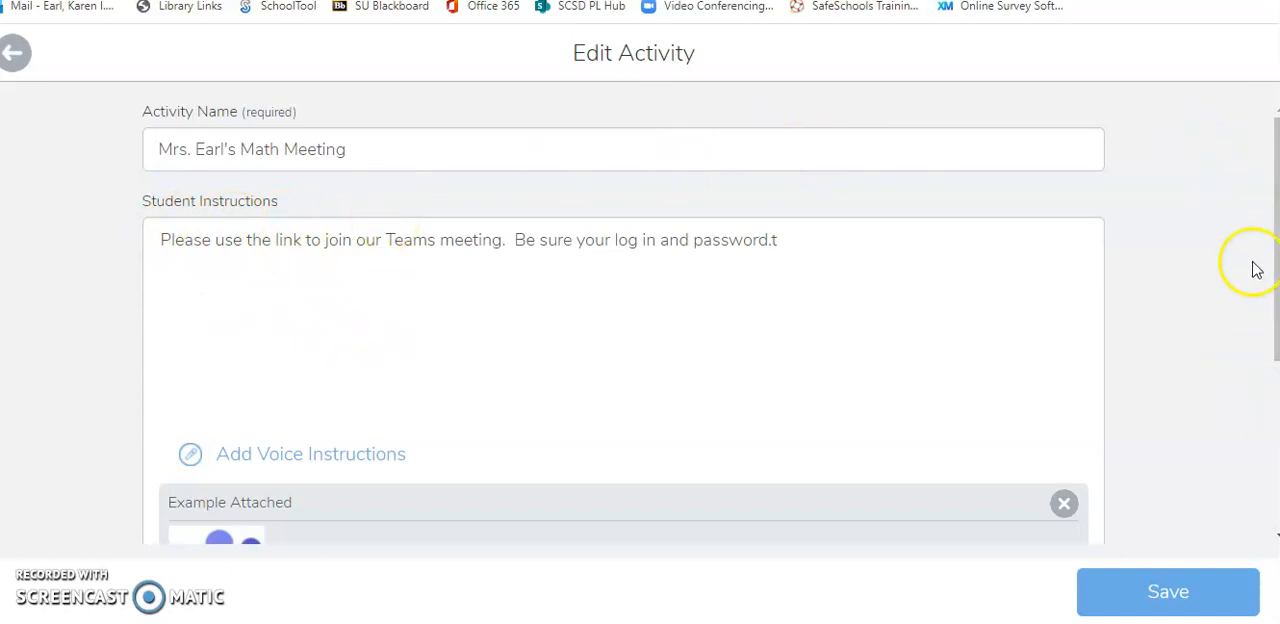
scroll(1272, 154, "down", 2)
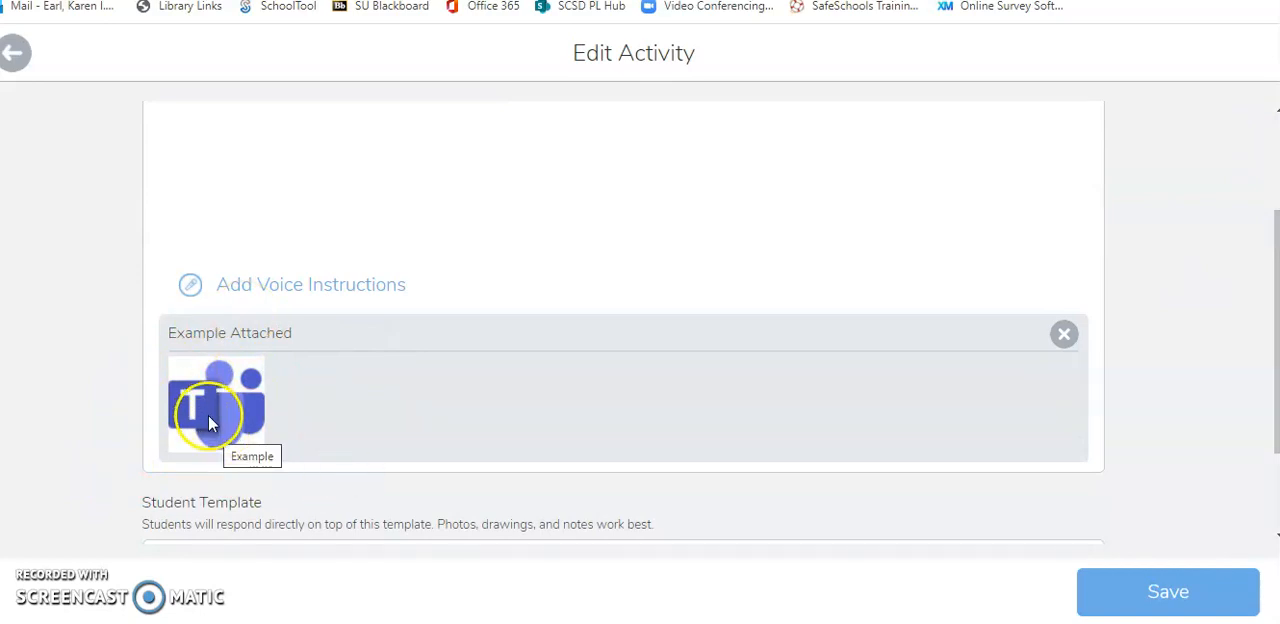
left_click(1211, 596)
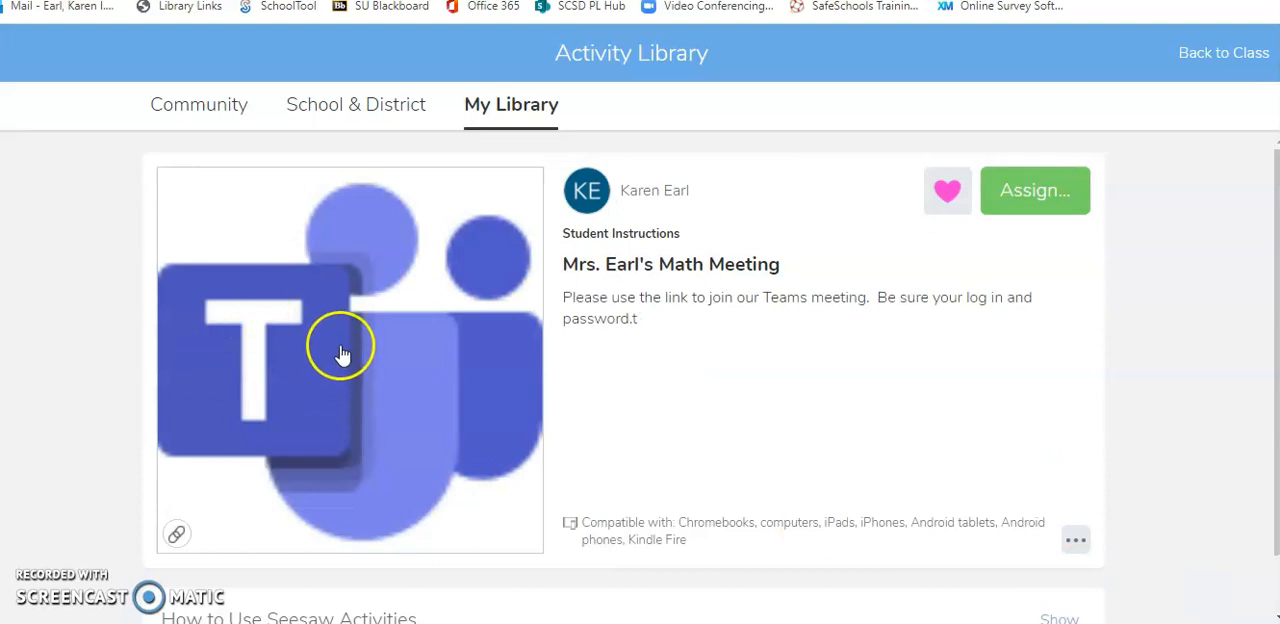
Open the activity's attached Teams example and follow its Join conversation link to test it.
left_click(343, 402)
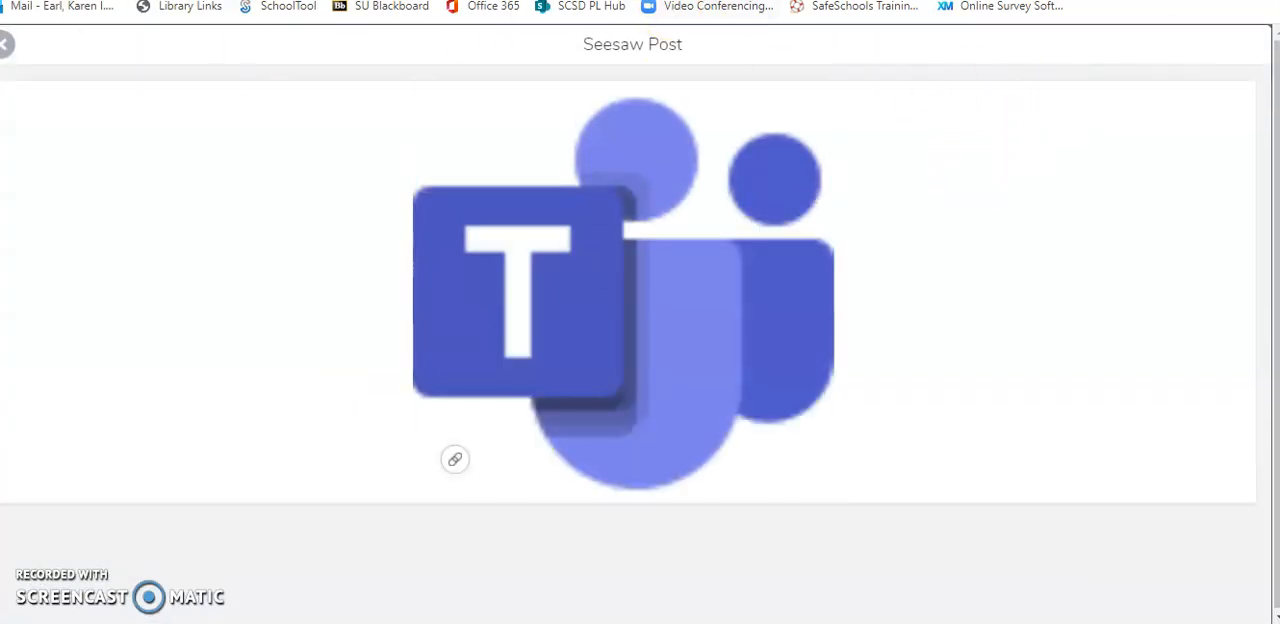
mouse_move(491, 437)
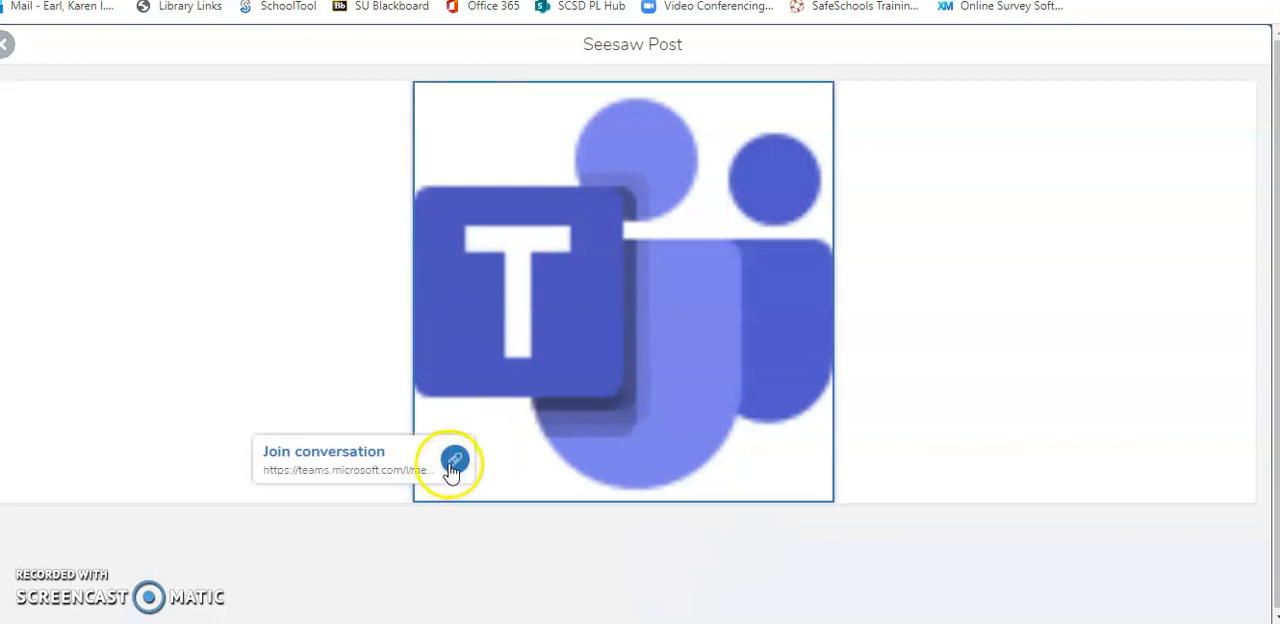
left_click(454, 462)
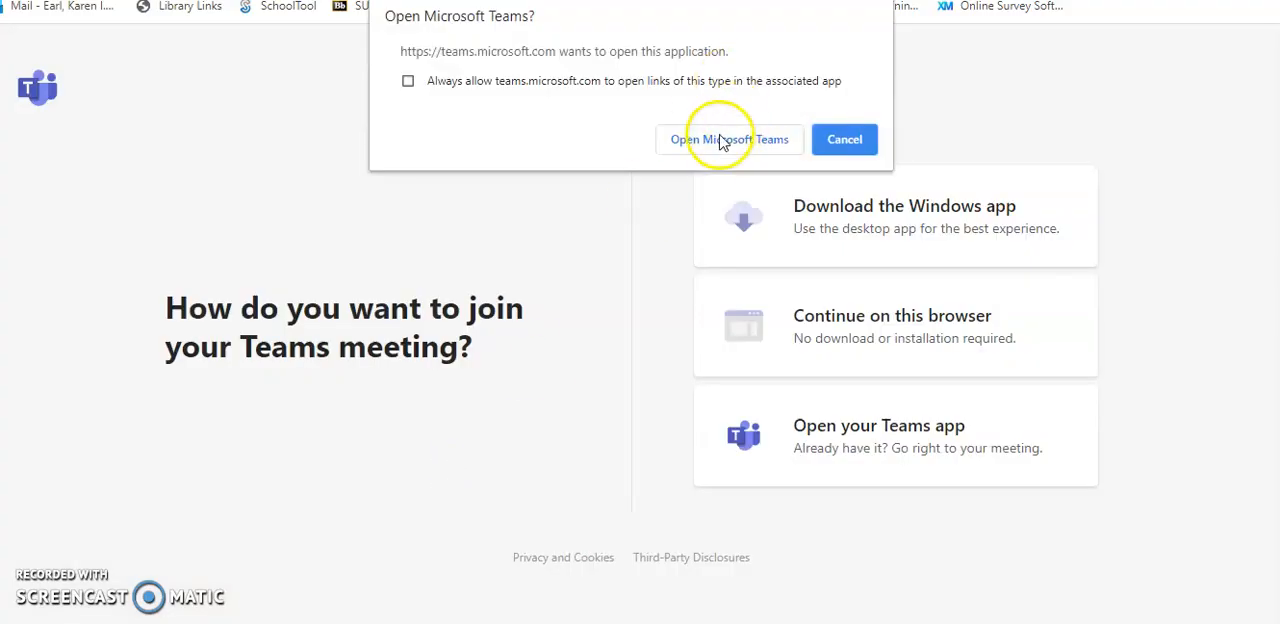